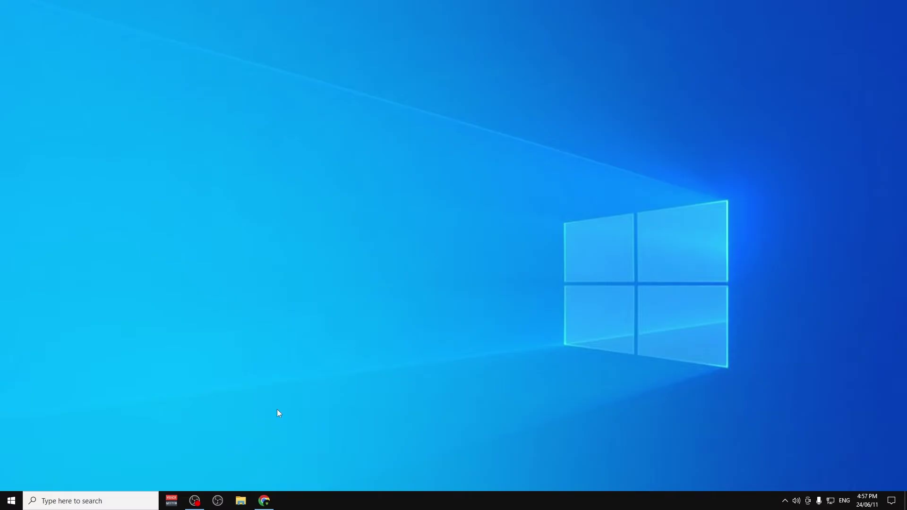
# - Run 'wmic diskdrive get status, model' in an administrator Command Prompt to list both drives
pyautogui.click(14, 502)
pyautogui.write('c')
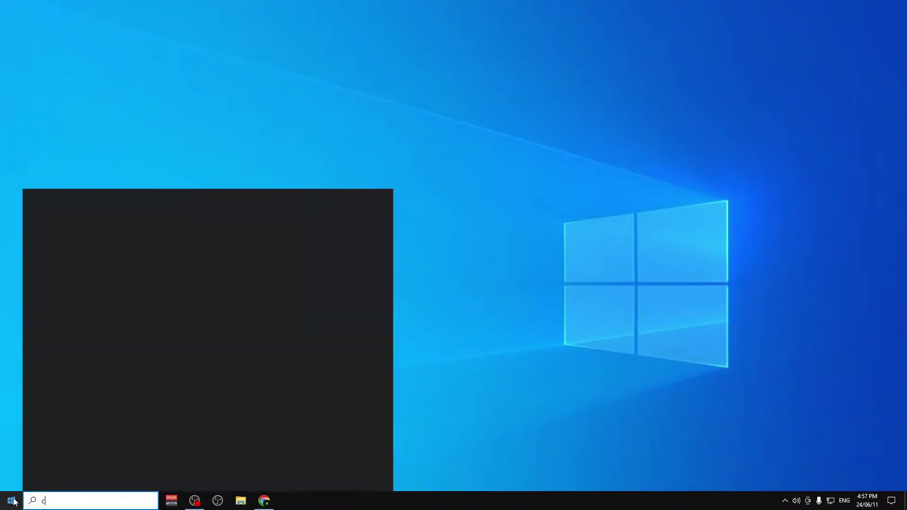
pyautogui.write('md')
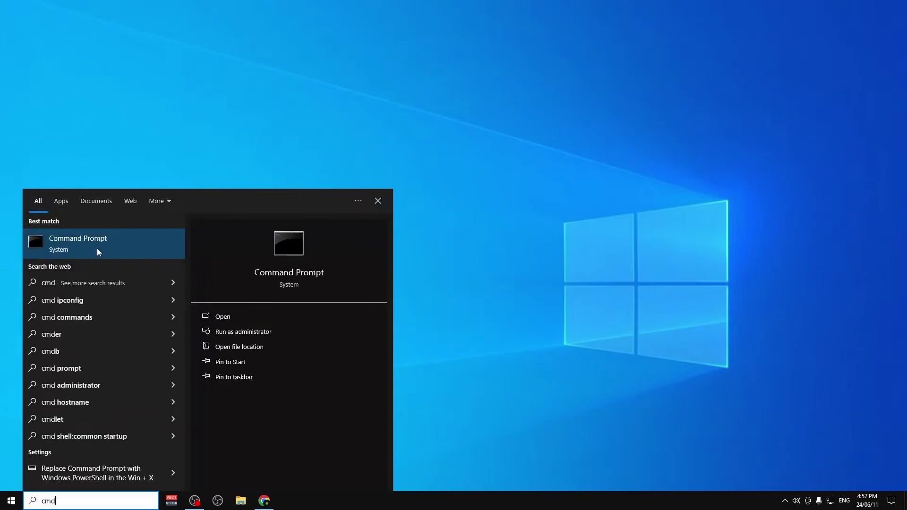
pyautogui.keyDown('ctrl'); pyautogui.keyDown('shift'); pyautogui.click(112, 241); pyautogui.keyUp('shift'); pyautogui.keyUp('ctrl')
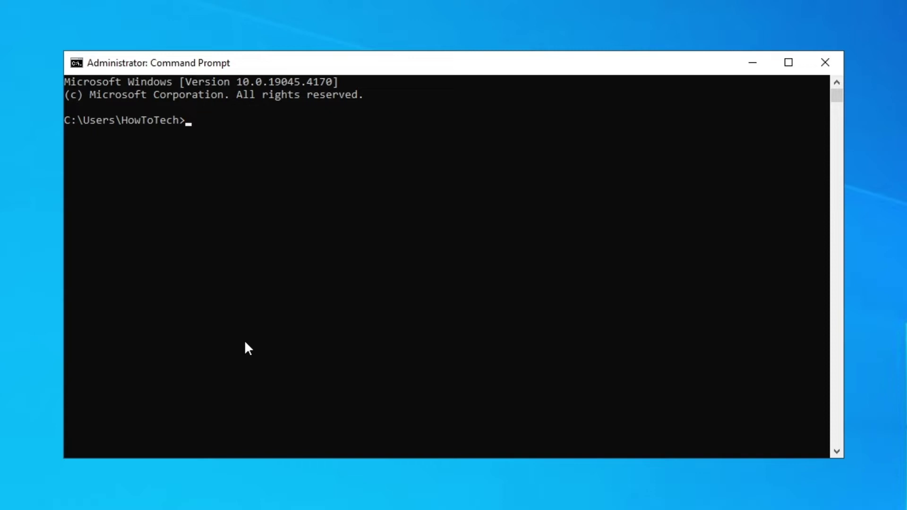
pyautogui.write('wmic diskdrive get status, model')
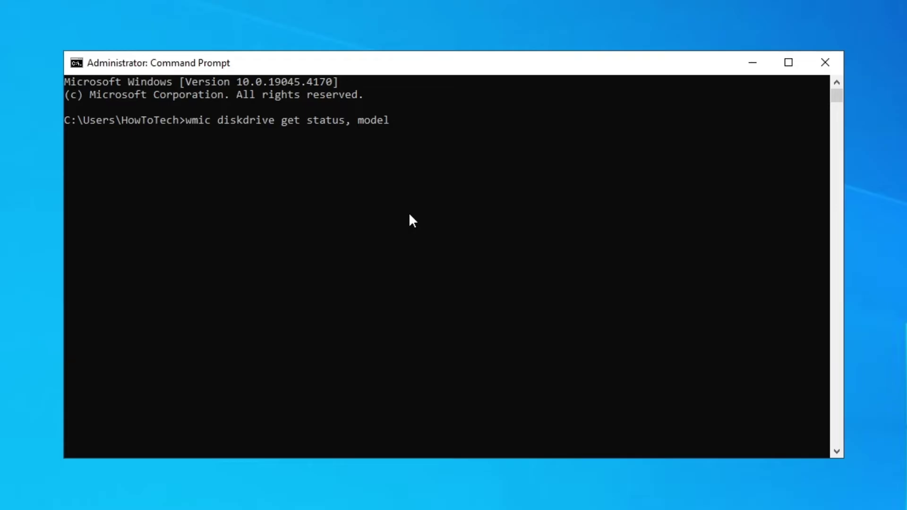
pyautogui.press('Return')
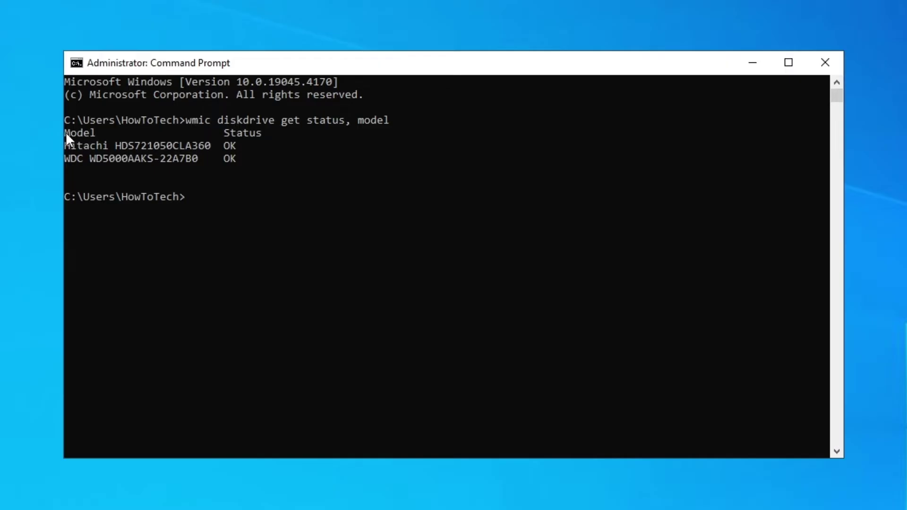
# - Highlight the wmic output to point out the OK status of the Hitachi and WDC drives
pyautogui.moveTo(67, 133); pyautogui.dragTo(317, 184)
pyautogui.click(258, 160)
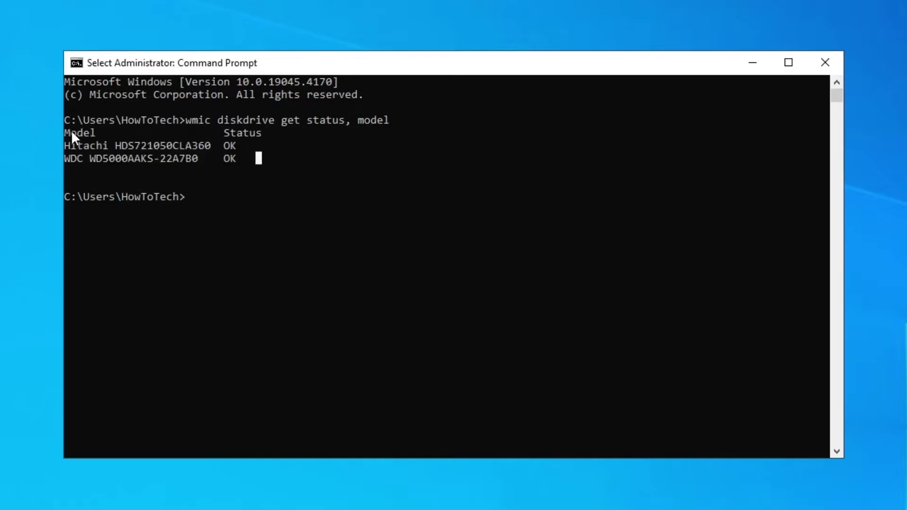
pyautogui.moveTo(66, 133); pyautogui.dragTo(291, 176)
pyautogui.click(291, 172)
pyautogui.moveTo(67, 133); pyautogui.dragTo(289, 187)
pyautogui.click(259, 170)
pyautogui.moveTo(218, 146); pyautogui.dragTo(259, 163)
pyautogui.click(249, 194)
pyautogui.click(246, 184)
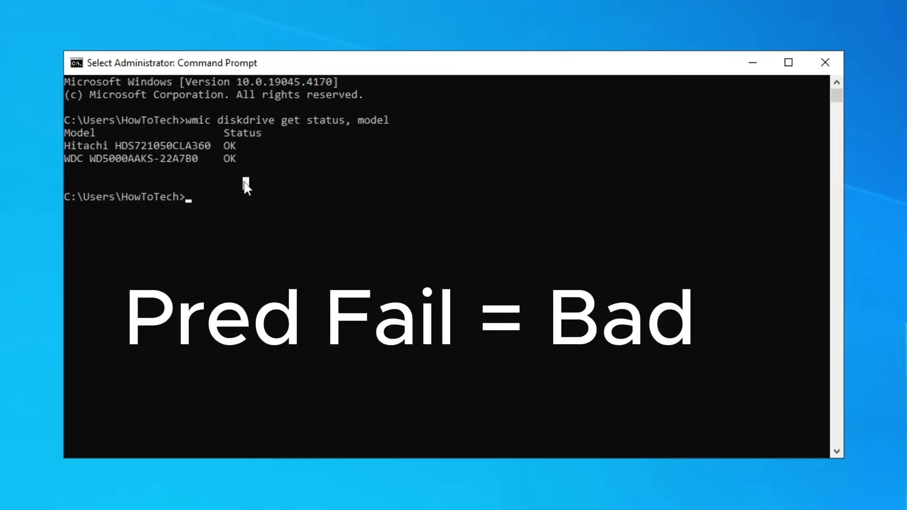
# - Re-highlight the Hitachi and WDC rows and their OK statuses, then close Command Prompt
pyautogui.click(291, 184)
pyautogui.click(285, 286)
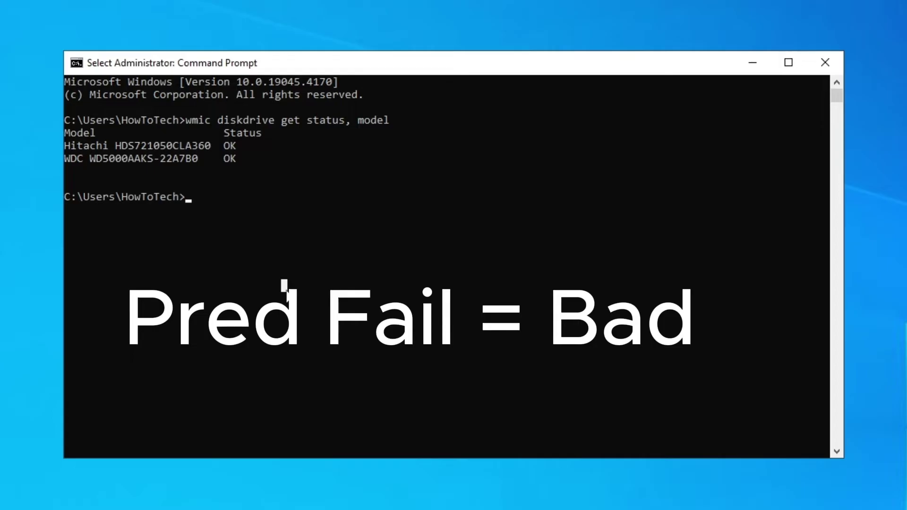
pyautogui.click(469, 286)
pyautogui.moveTo(118, 147); pyautogui.dragTo(277, 182)
pyautogui.click(319, 197)
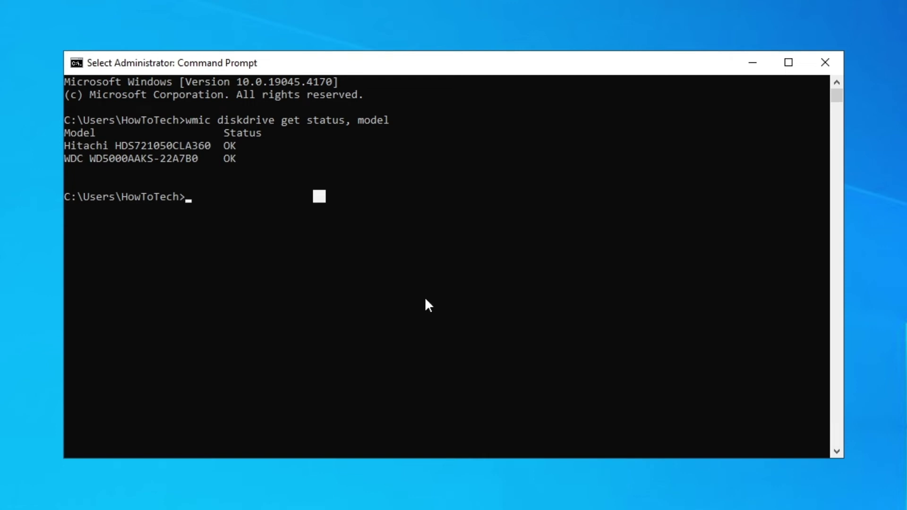
pyautogui.click(412, 260)
pyautogui.moveTo(217, 144); pyautogui.dragTo(297, 173)
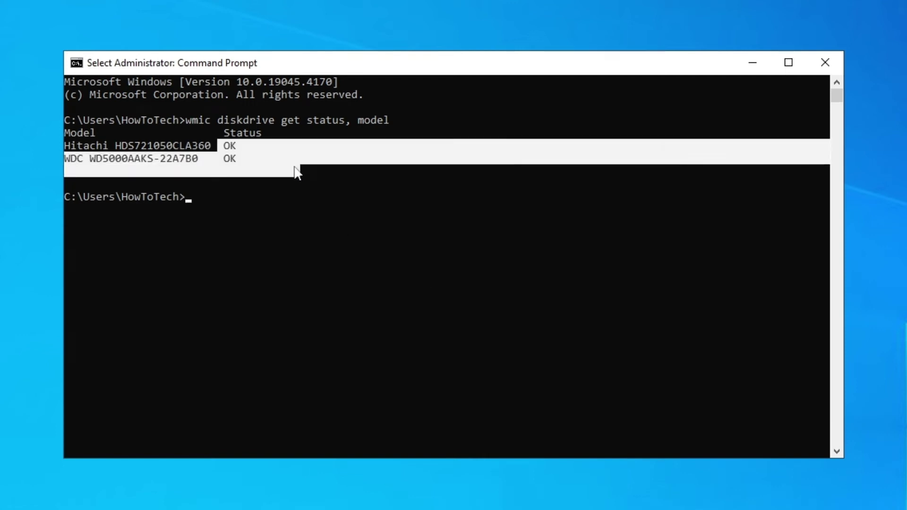
pyautogui.click(241, 158)
pyautogui.moveTo(224, 146); pyautogui.dragTo(241, 160)
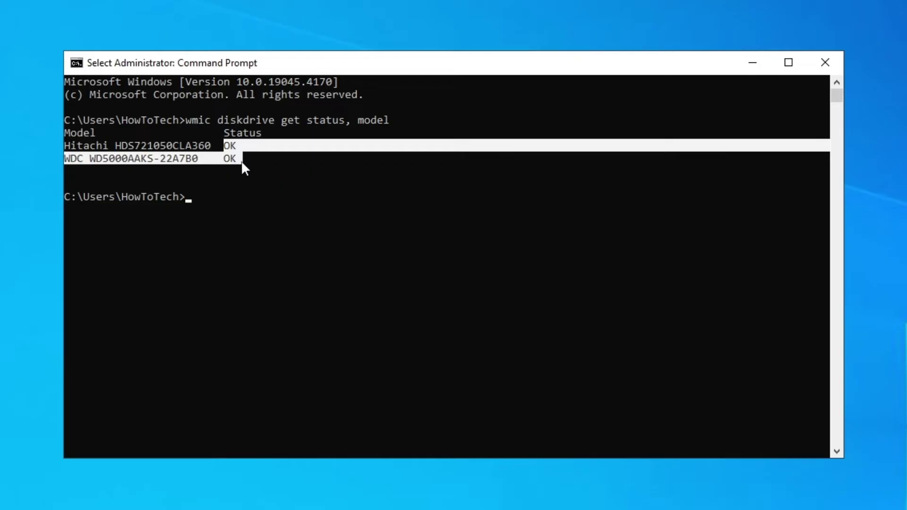
pyautogui.click(302, 171)
pyautogui.click(479, 209)
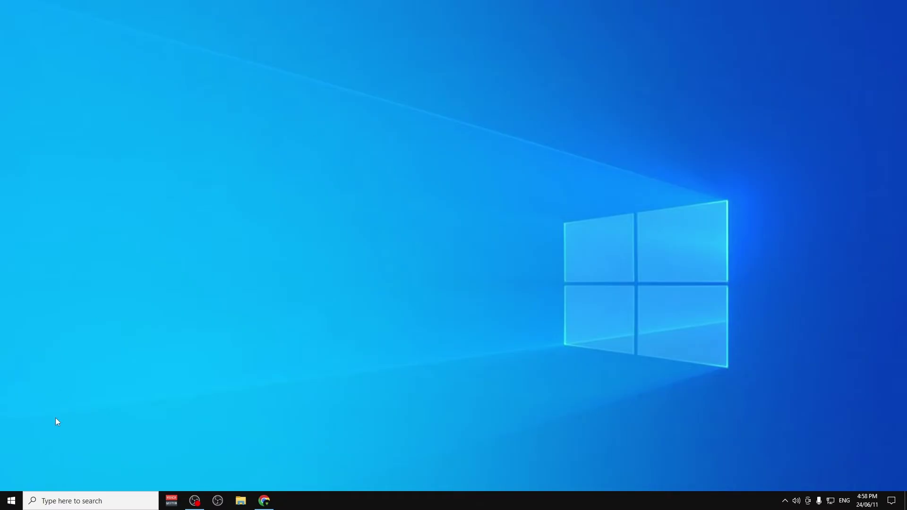
# - Open This PC via Start search and right-click Local Disk (C:) for its actions
pyautogui.click(14, 500)
pyautogui.write('T')
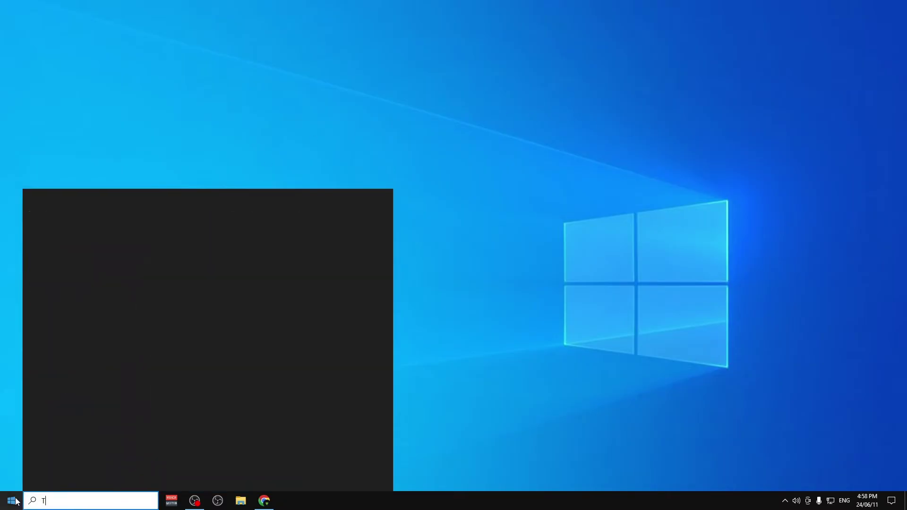
pyautogui.write('his PC')
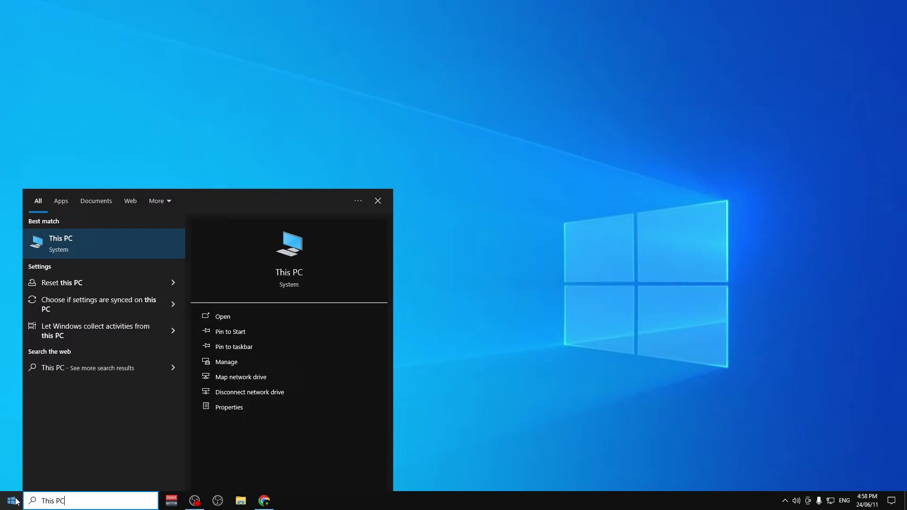
pyautogui.click(71, 235)
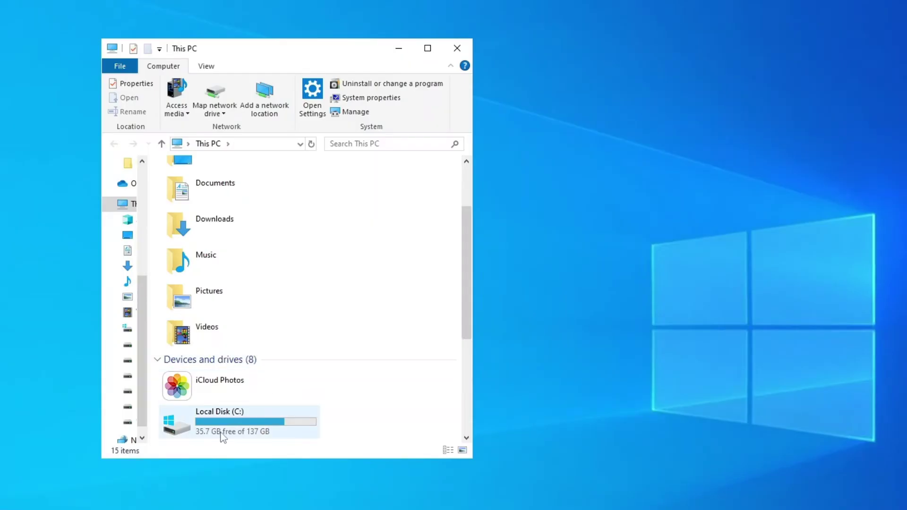
pyautogui.click(249, 413)
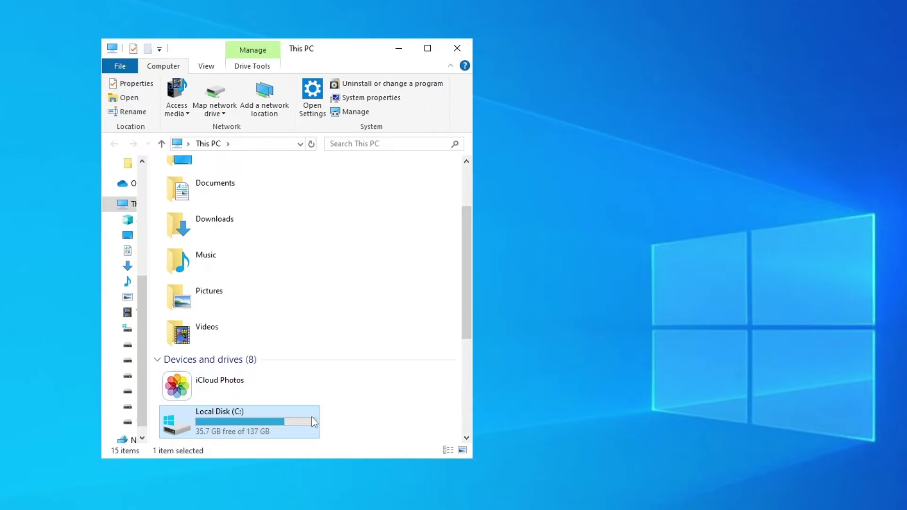
pyautogui.moveTo(298, 413)
pyautogui.rightClick(297, 415)
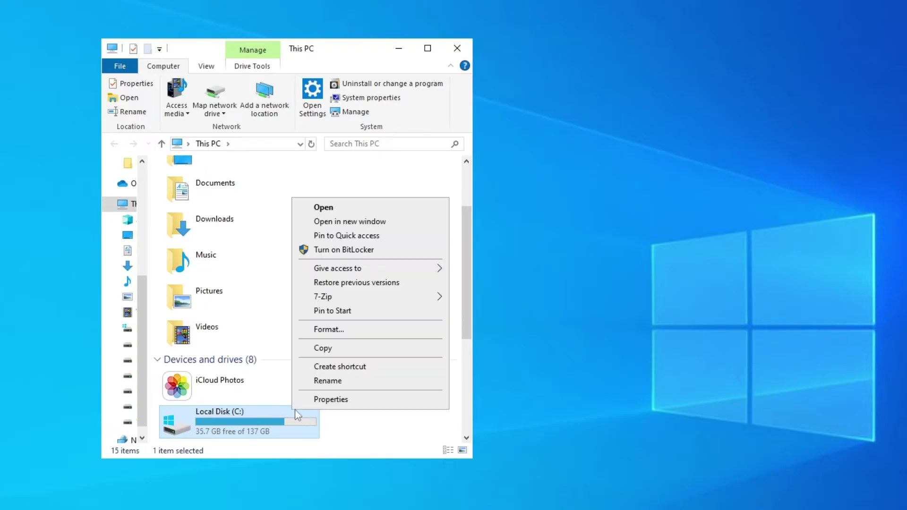
# - Run an error-checking scan from the drive Properties Tools tab
pyautogui.click(378, 403)
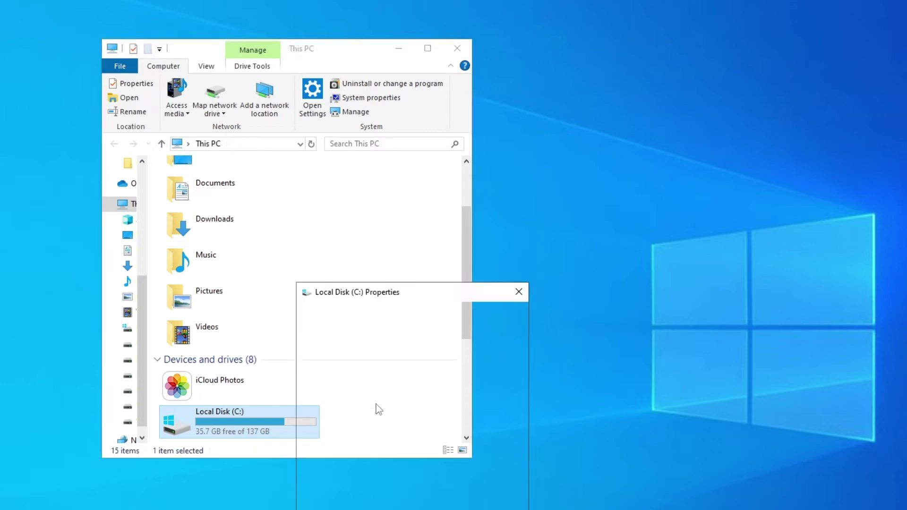
pyautogui.moveTo(389, 297); pyautogui.dragTo(265, 119)
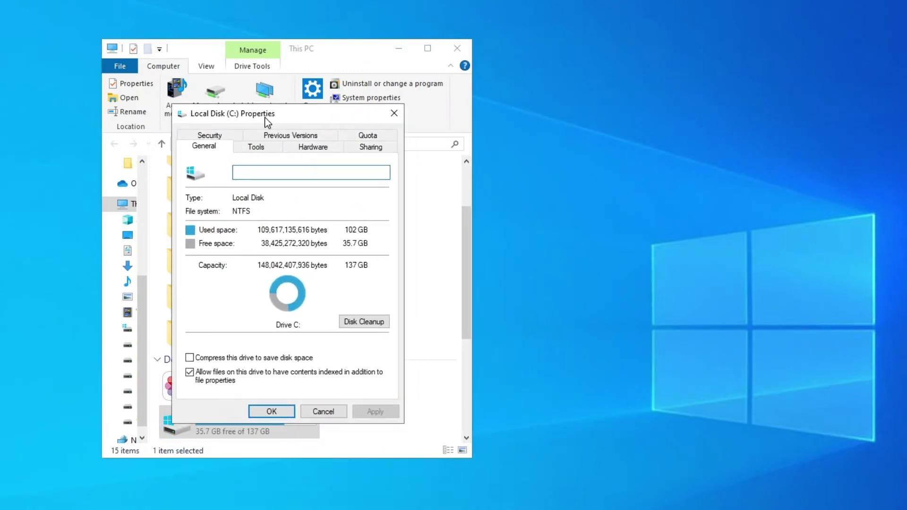
pyautogui.click(270, 149)
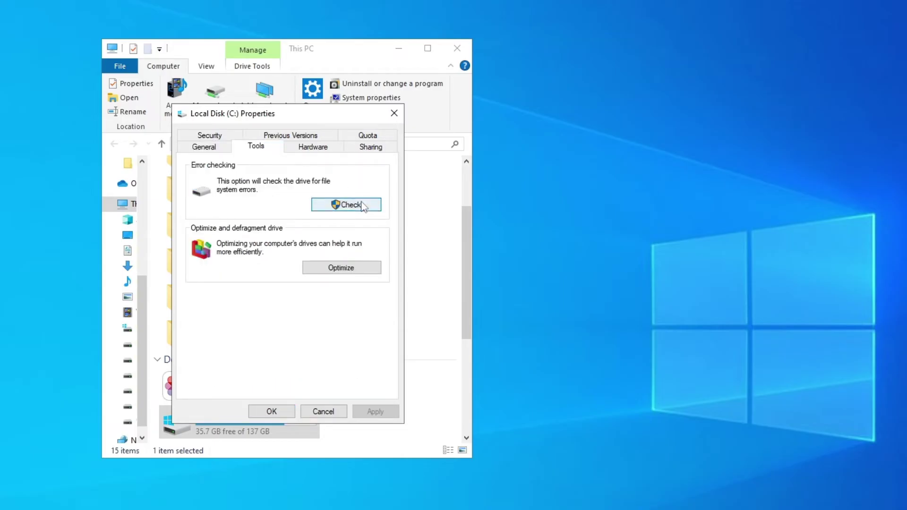
pyautogui.click(363, 206)
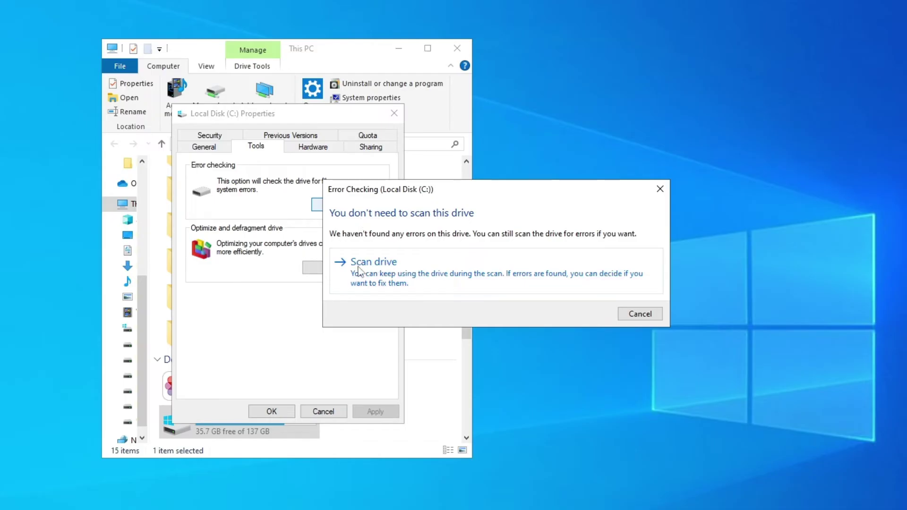
pyautogui.click(395, 268)
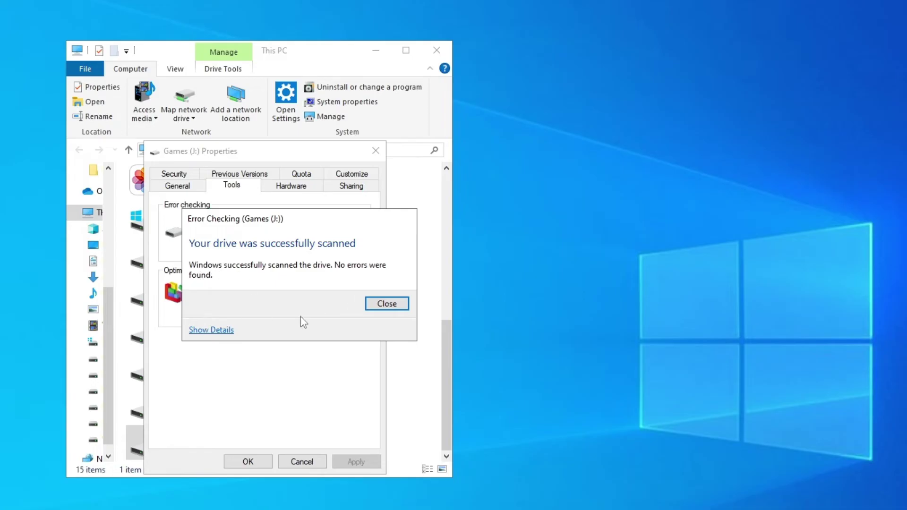
# - Dismiss the no-errors result, close the Games (J:) properties and the This PC window
pyautogui.click(395, 307)
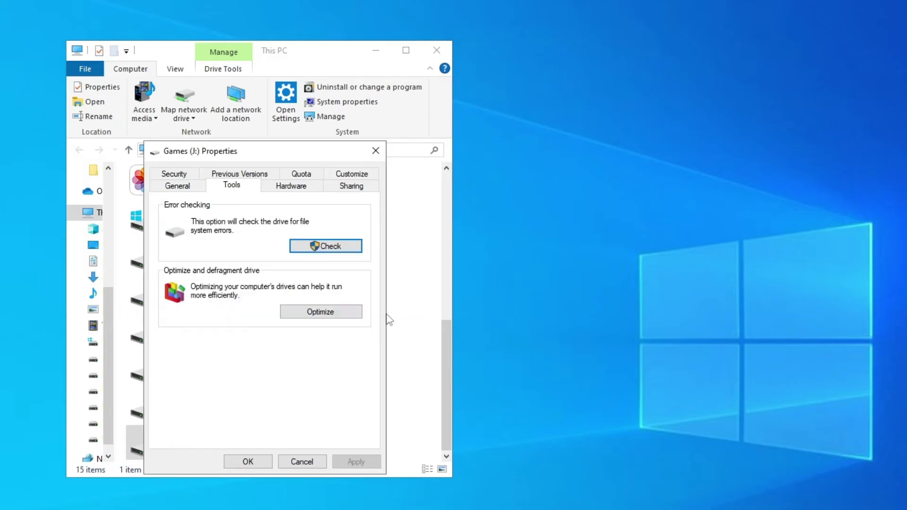
pyautogui.click(261, 465)
pyautogui.click(435, 53)
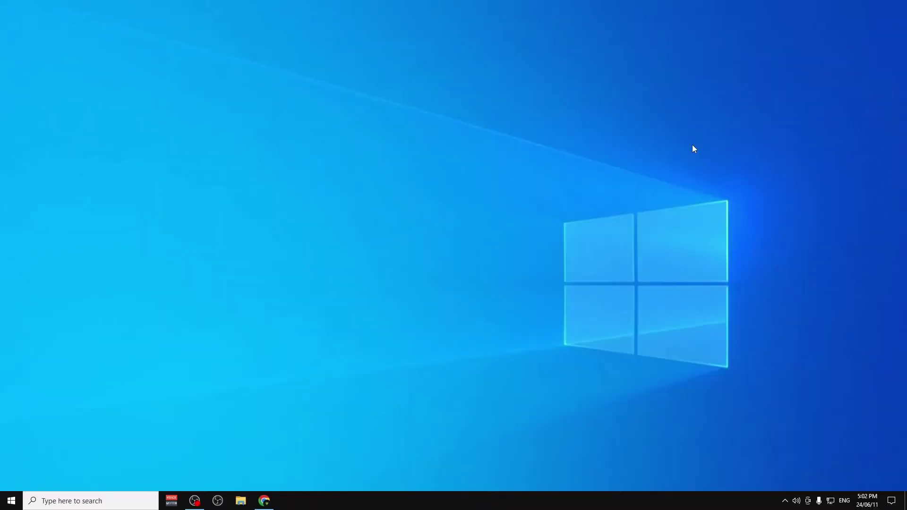
# - Download CrystalDiskInfo9_3_0.exe from SourceForge in Chrome and open the installer
pyautogui.click(264, 501)
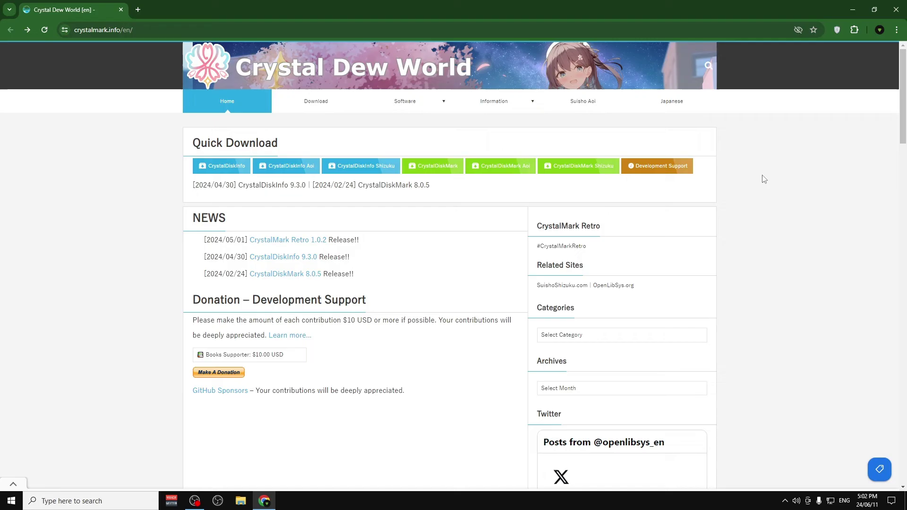
pyautogui.click(212, 168)
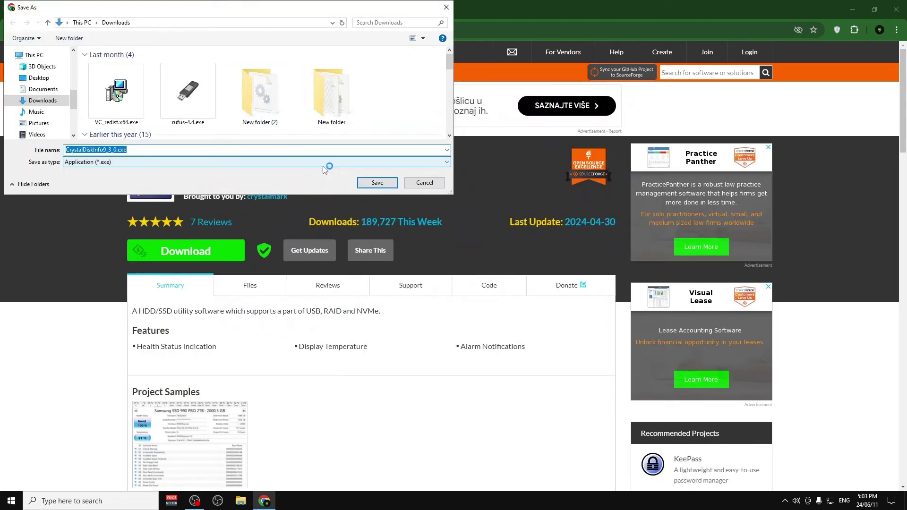
pyautogui.click(378, 183)
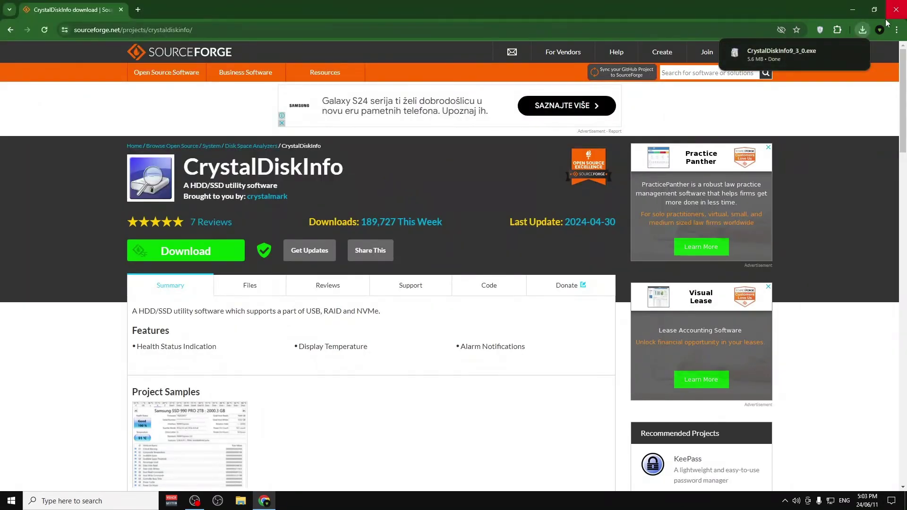
pyautogui.moveTo(837, 56)
pyautogui.click(782, 53)
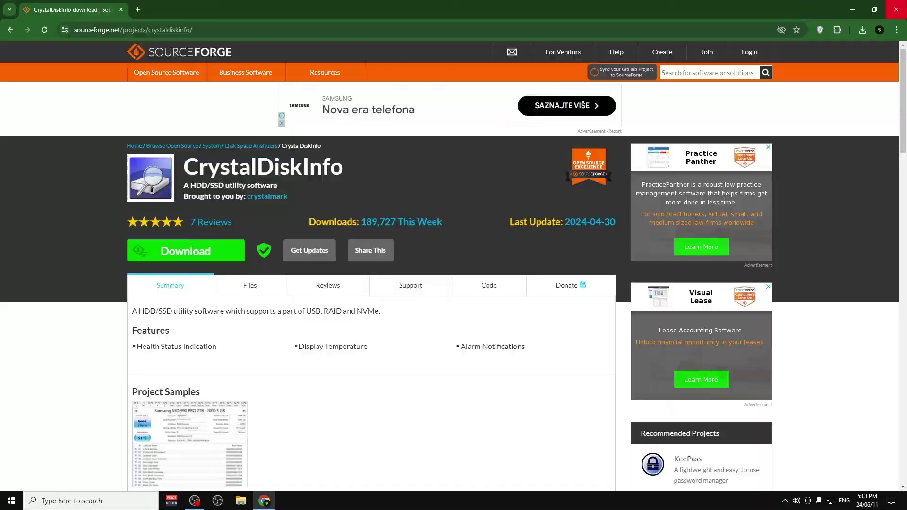
# - Install CrystalDiskInfo 9.3.0 with default folders and a desktop shortcut, then launch it
pyautogui.click(896, 9)
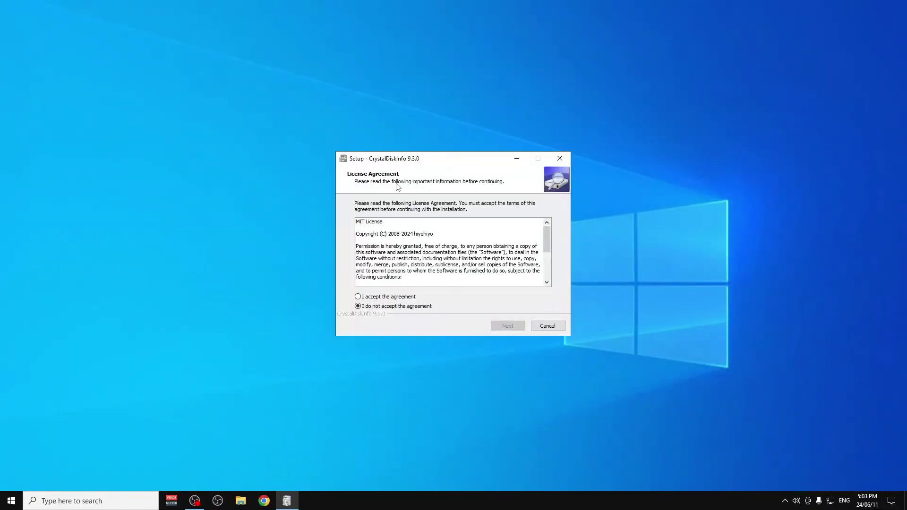
pyautogui.click(402, 297)
pyautogui.click(508, 326)
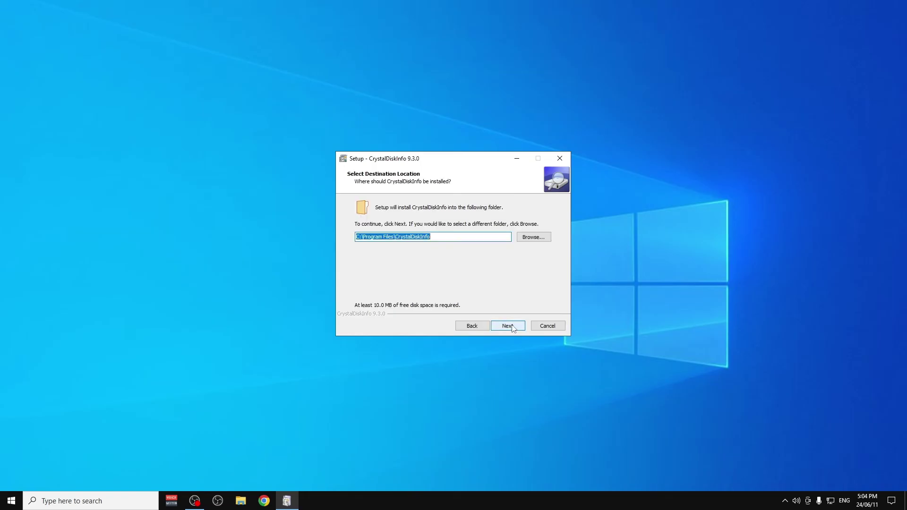
pyautogui.click(510, 327)
pyautogui.click(512, 327)
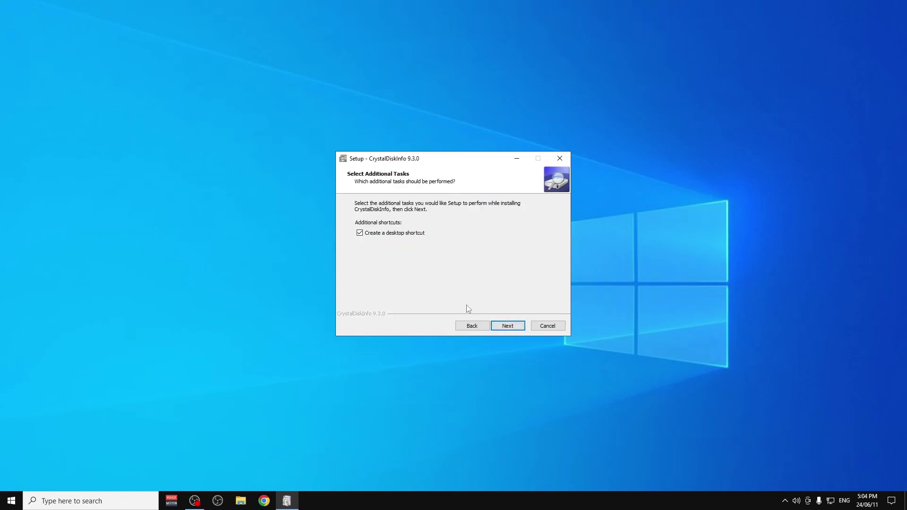
pyautogui.click(519, 329)
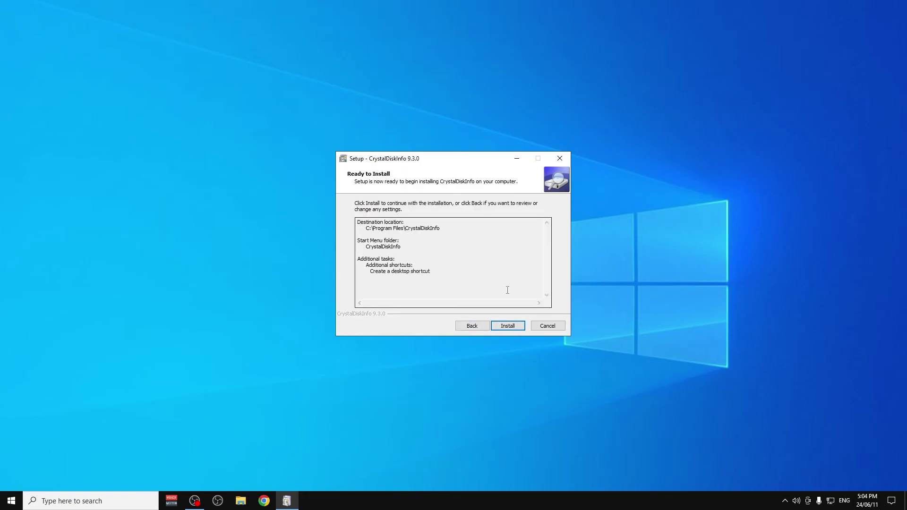
pyautogui.click(515, 326)
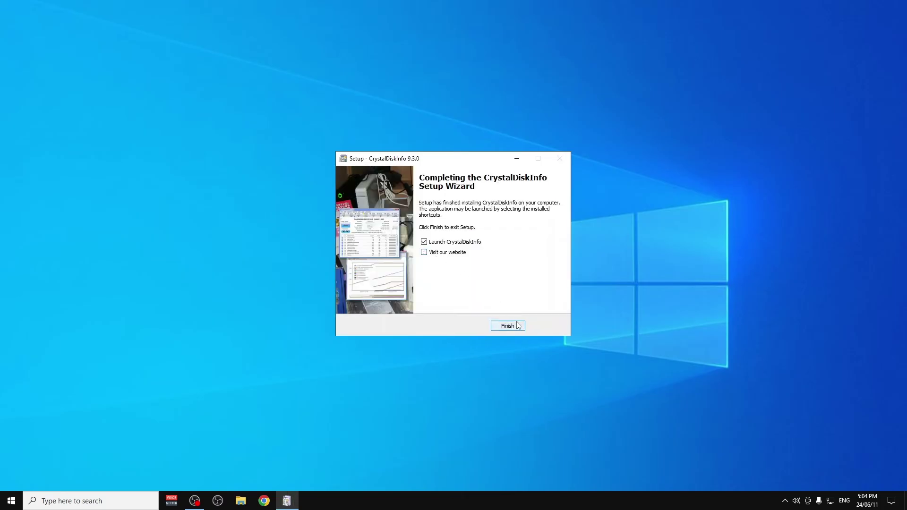
pyautogui.click(506, 326)
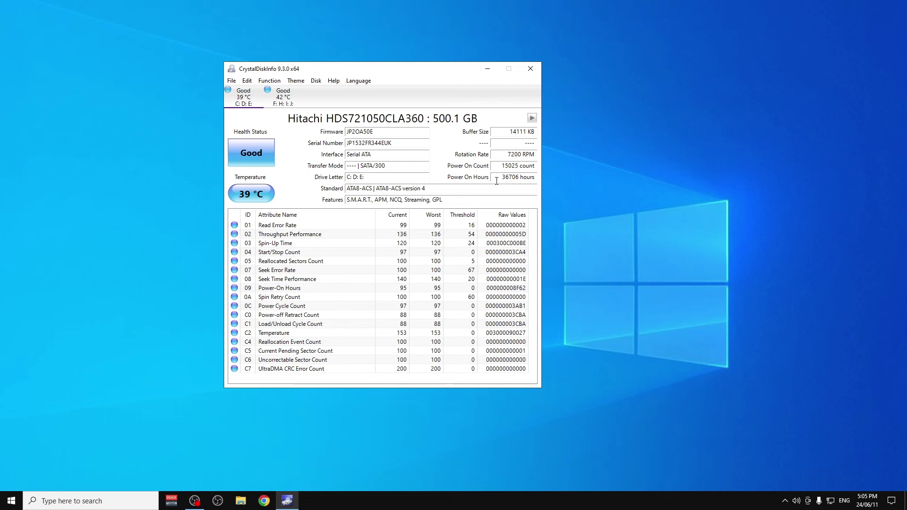
# - Compare the Hitachi and WDC disk tabs, both rated Good, then close CrystalDiskInfo
pyautogui.moveTo(518, 179)
pyautogui.click(264, 100)
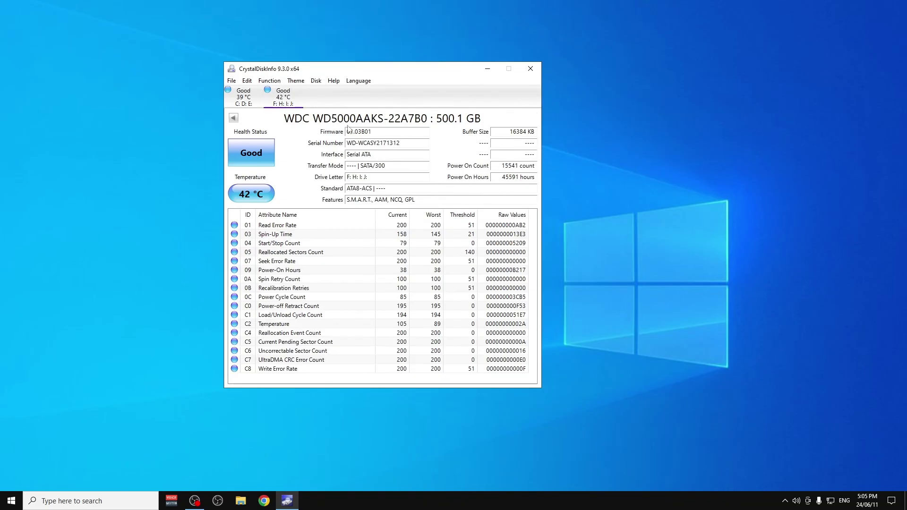
pyautogui.click(241, 98)
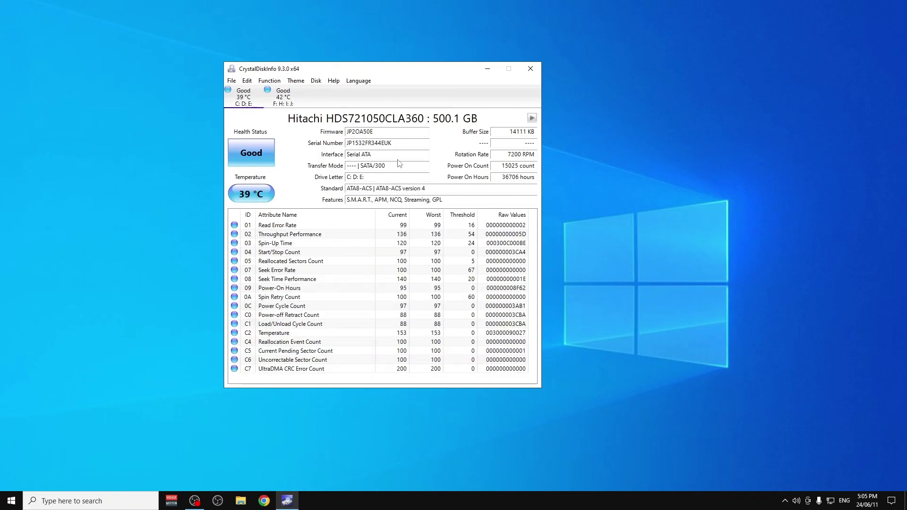
pyautogui.moveTo(375, 178)
pyautogui.click(536, 69)
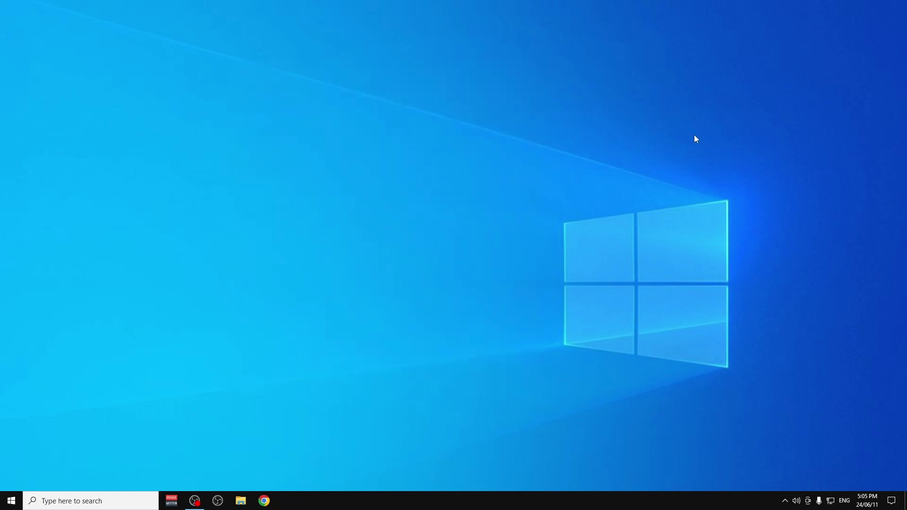